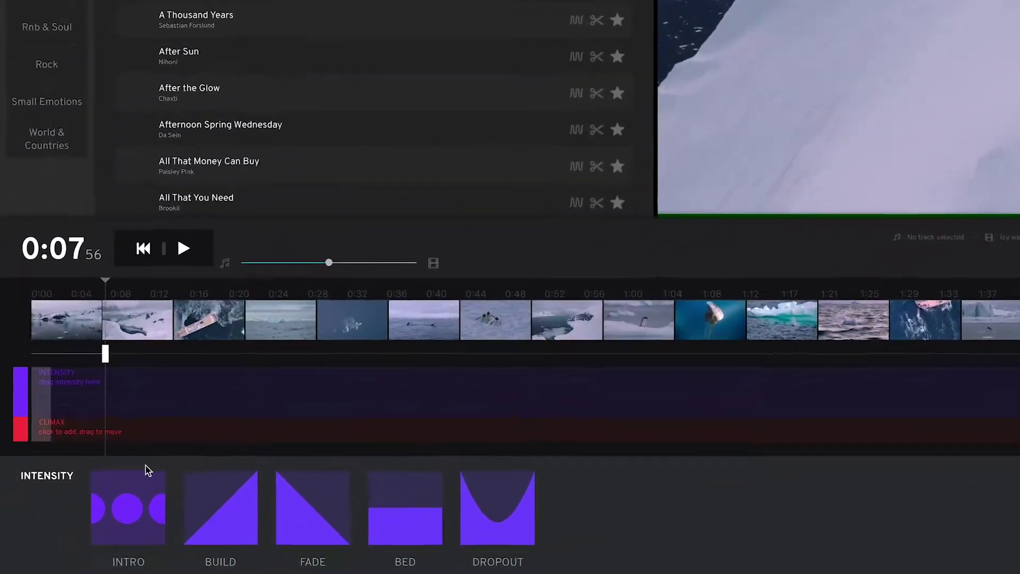
Step: Place an intro from the video start, stretch a build ramp across the middle, and add a bed
left_click_drag(72, 530, 68, 510)
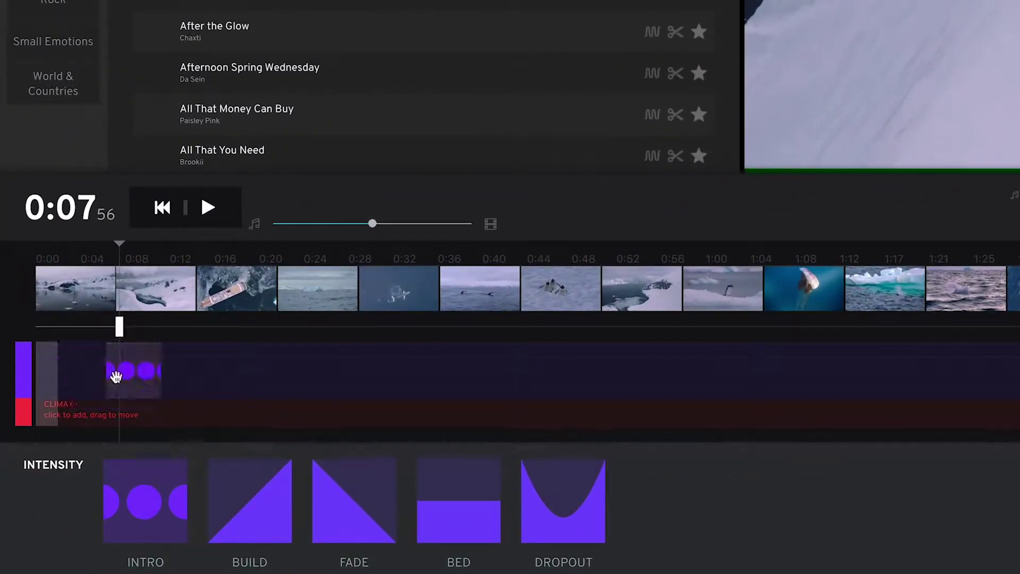
left_click_drag(107, 373, 36, 382)
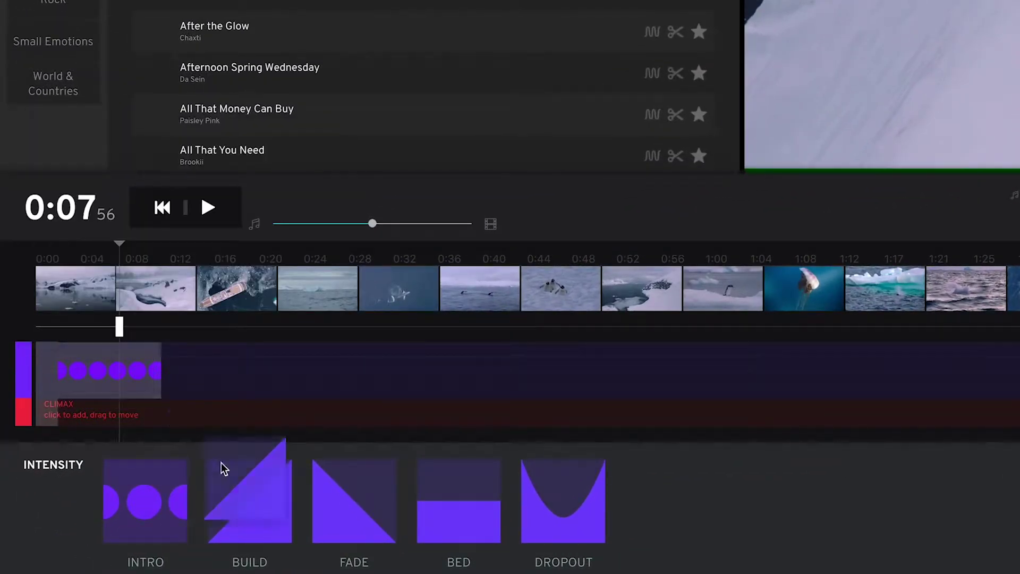
left_click_drag(201, 387, 168, 380)
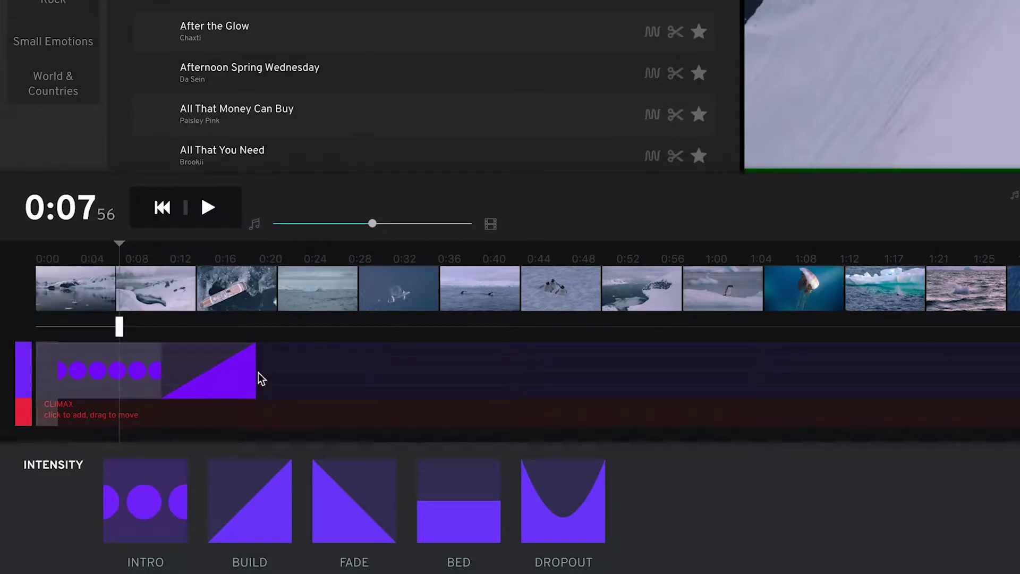
left_click_drag(255, 374, 307, 349)
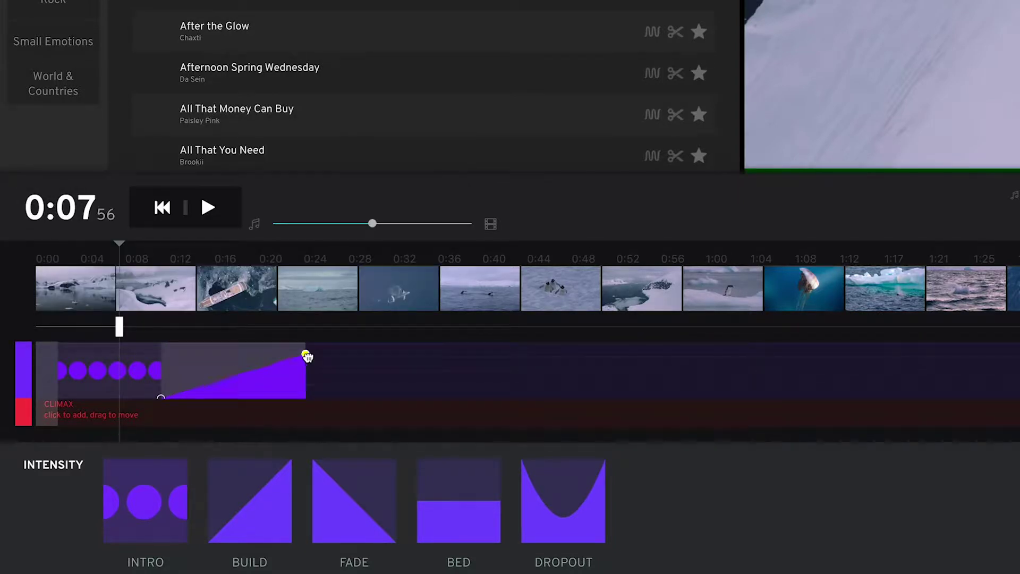
left_click_drag(301, 387, 413, 358)
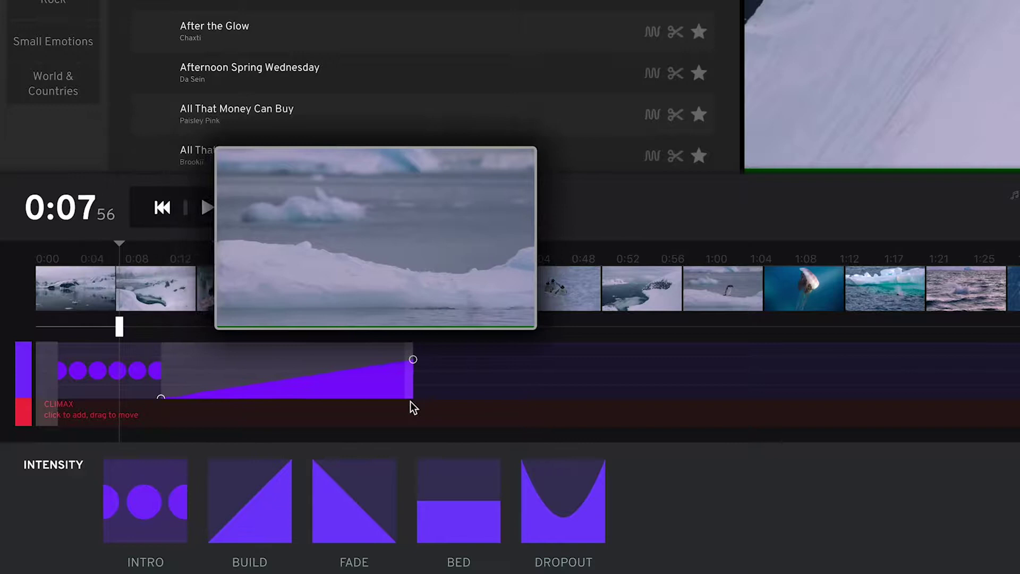
left_click_drag(462, 498, 478, 375)
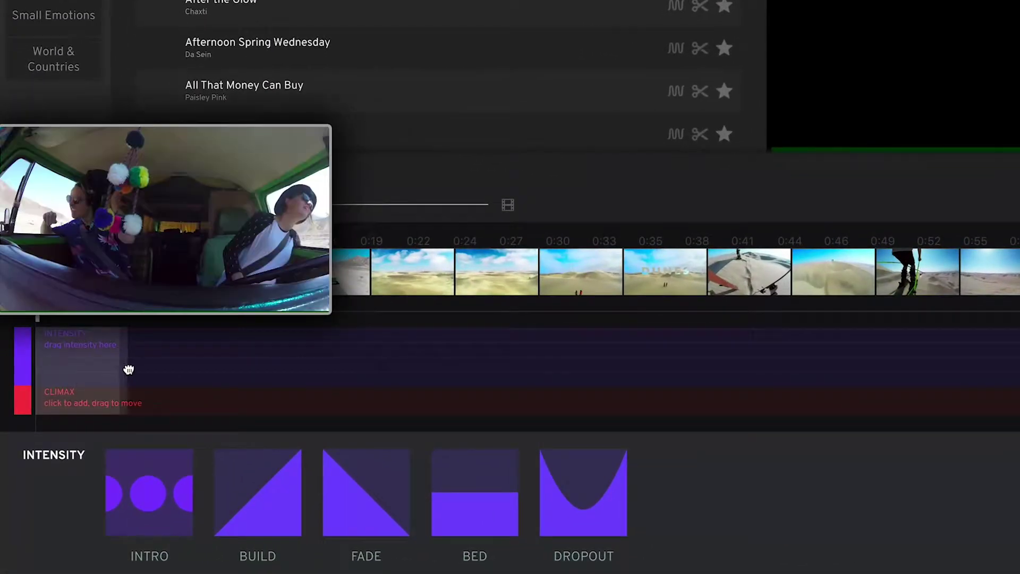
Step: Extend the intro section well into the desert video and drop a build section right after it
left_click_drag(128, 369, 509, 367)
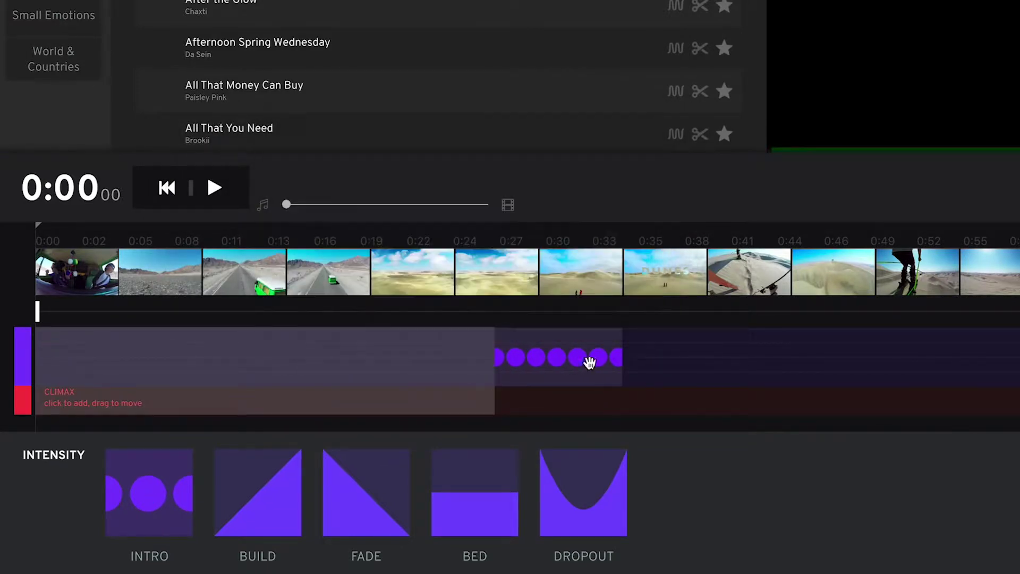
left_click_drag(619, 357, 802, 355)
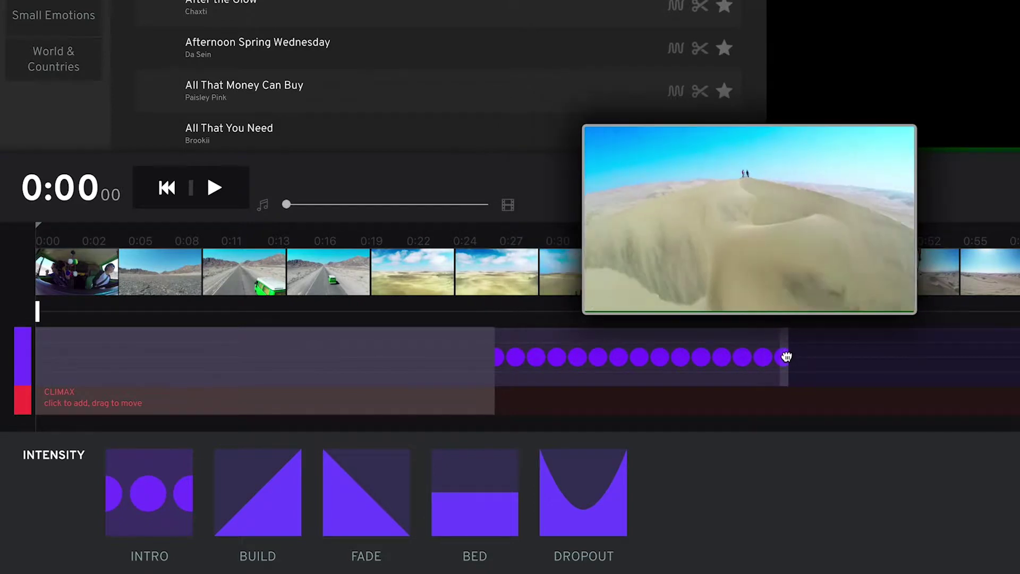
mouse_move(263, 502)
left_mouse_down()
mouse_move(808, 359)
mouse_move(760, 373)
left_mouse_up()
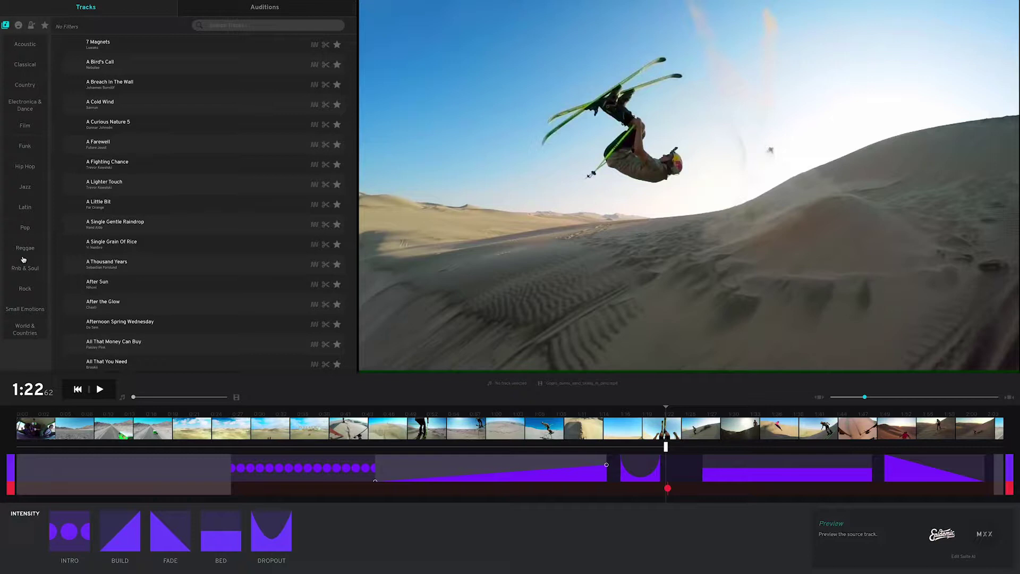
Step: Filter the library to Rock tracks and audition The Devil's Cup against the video
left_click(29, 290)
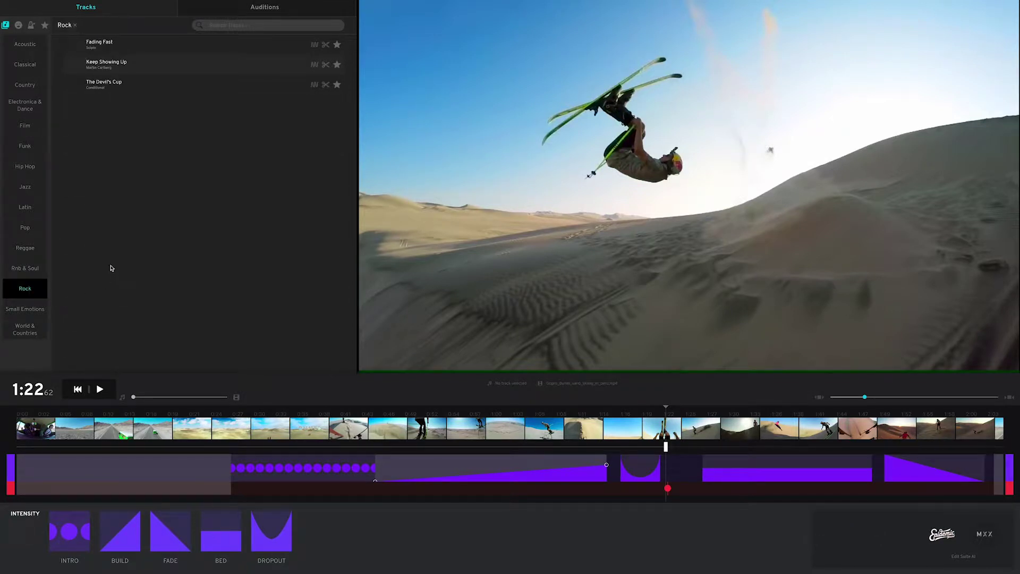
left_click(314, 85)
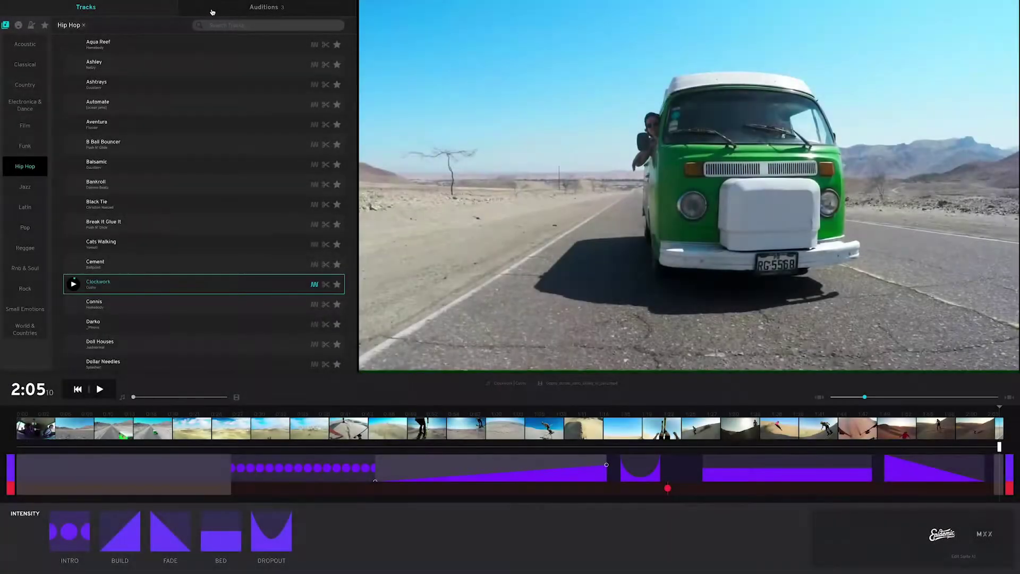
Step: From the Auditions list, start exporting the Clockwork audition's audio
left_click(215, 12)
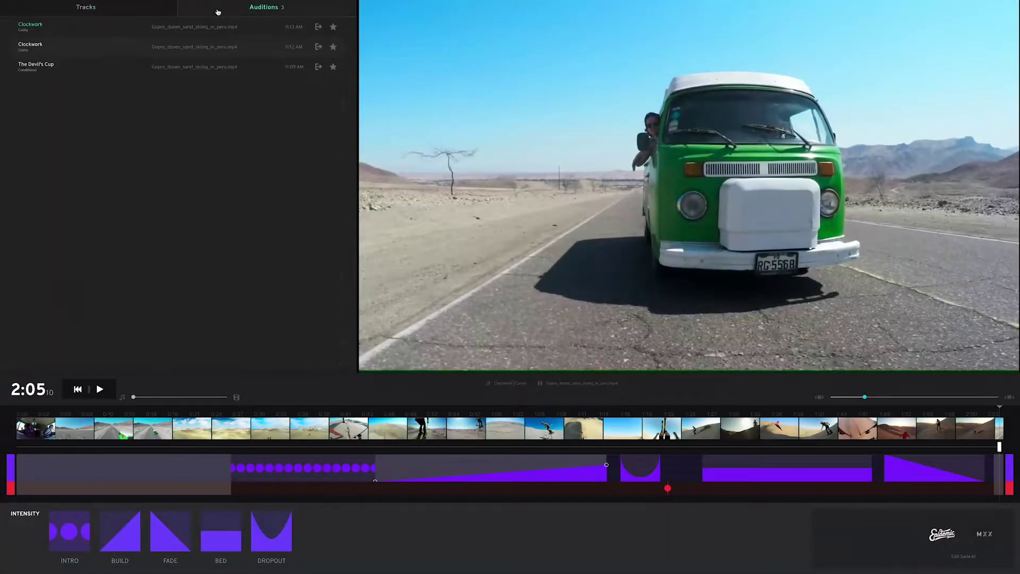
left_click(319, 48)
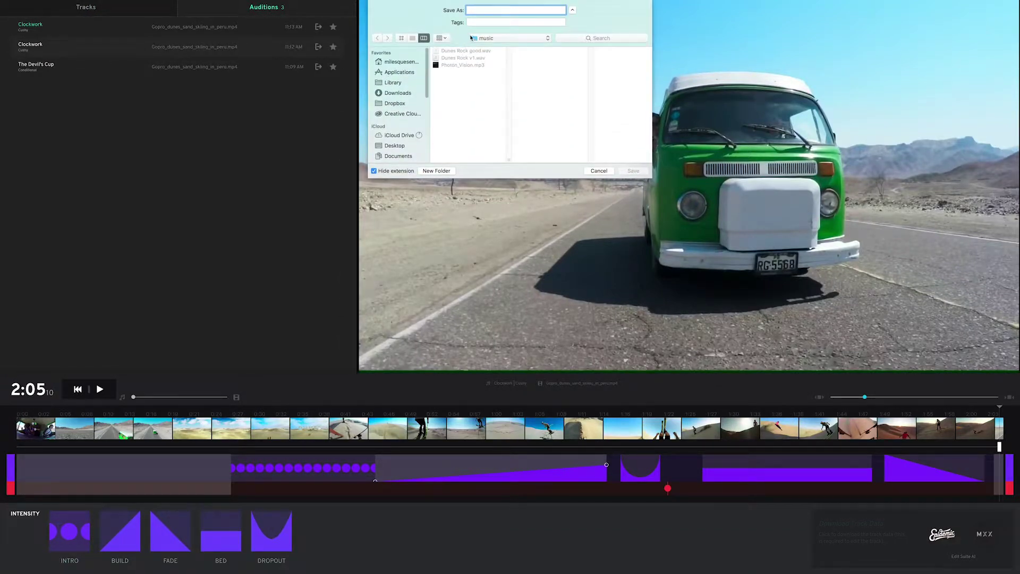